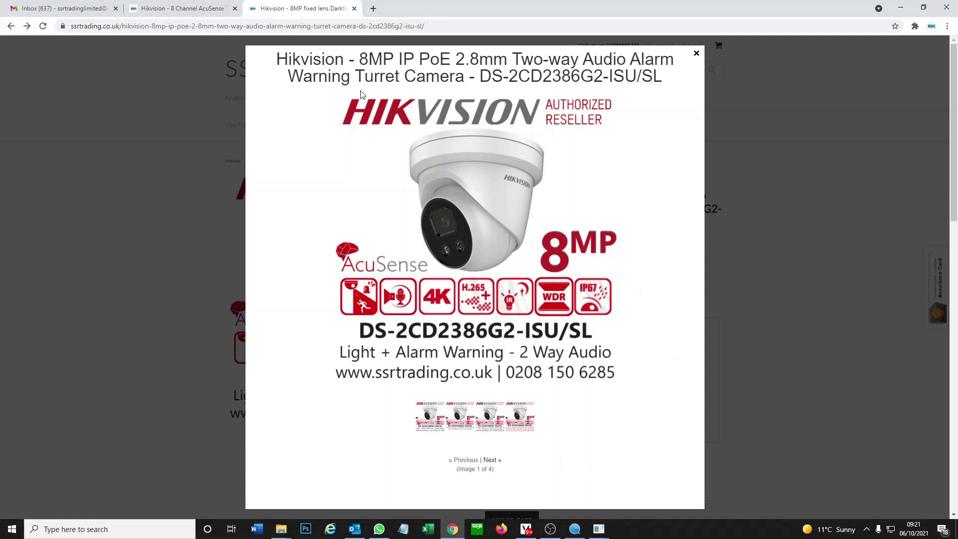
Step: View the 8 Channel AcuSense DVR product page, then return to the turret camera page
left_click(224, 5)
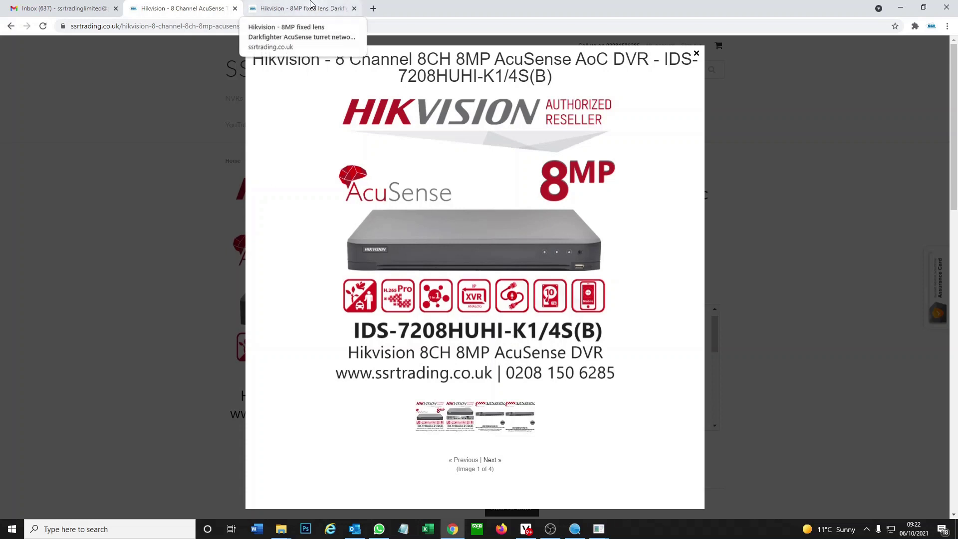
left_click(310, 4)
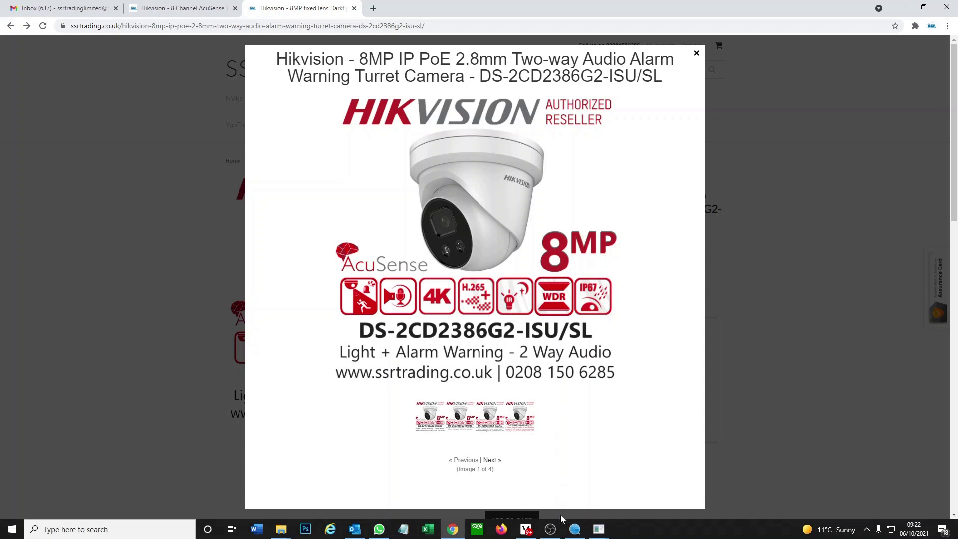
Step: In SADP, activate the DS-2CD2386G2-ISU/SL camera with a new, confirmed admin password
left_click(575, 530)
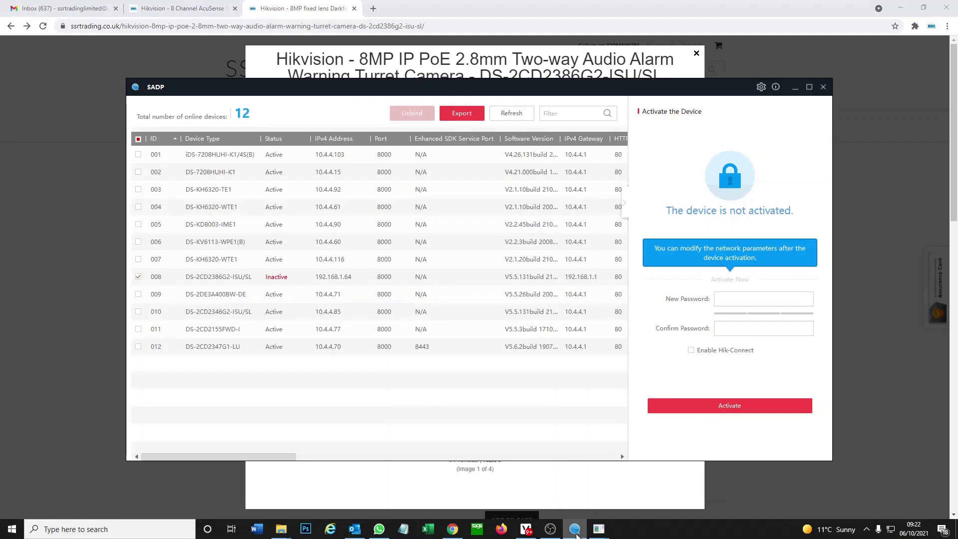
left_click_drag(377, 92, 412, 112)
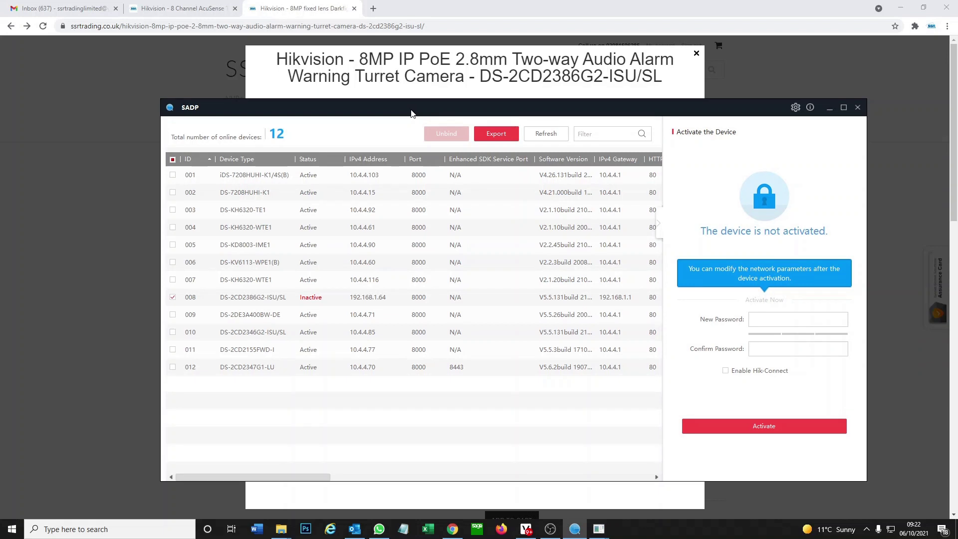
mouse_move(411, 114)
left_mouse_down()
mouse_move(423, 140)
mouse_move(421, 128)
left_mouse_up()
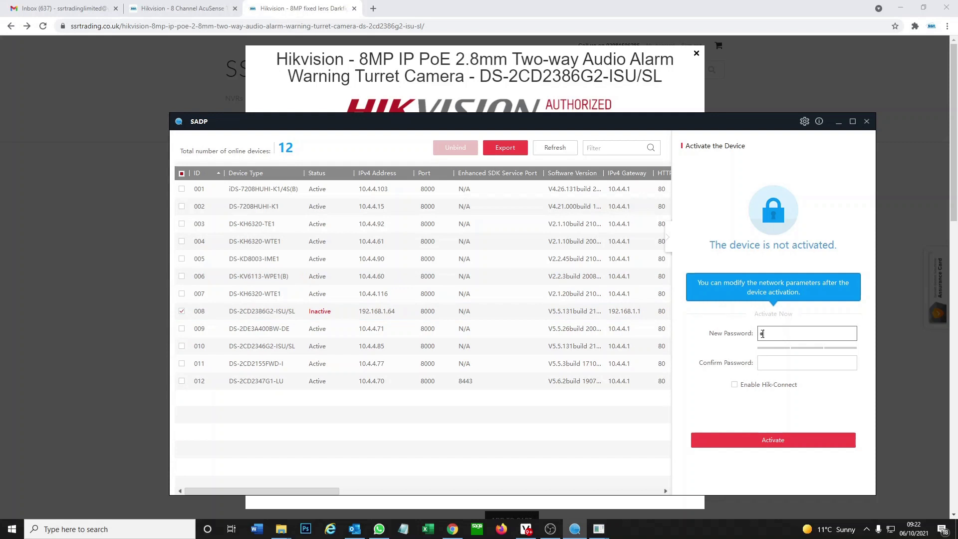
type("••")
key("Tab")
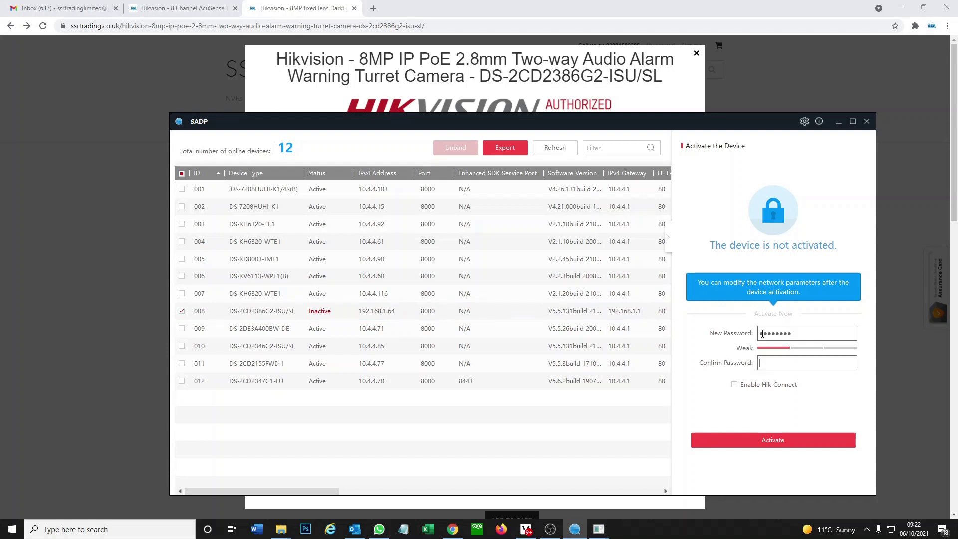
type("•••••••")
left_click(782, 442)
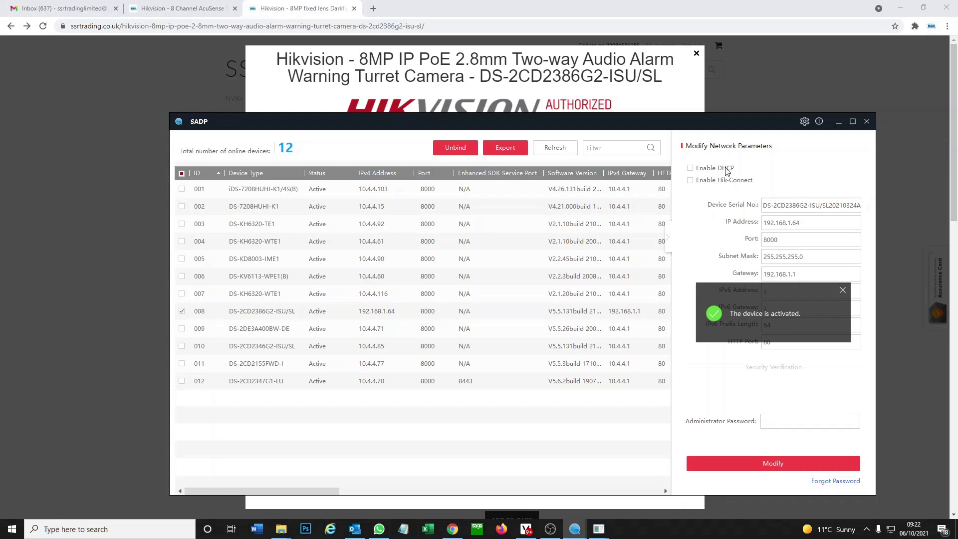
Step: Skip security questions, enable DHCP on the camera, and refresh to see it at 10.4.4.111
left_click(843, 290)
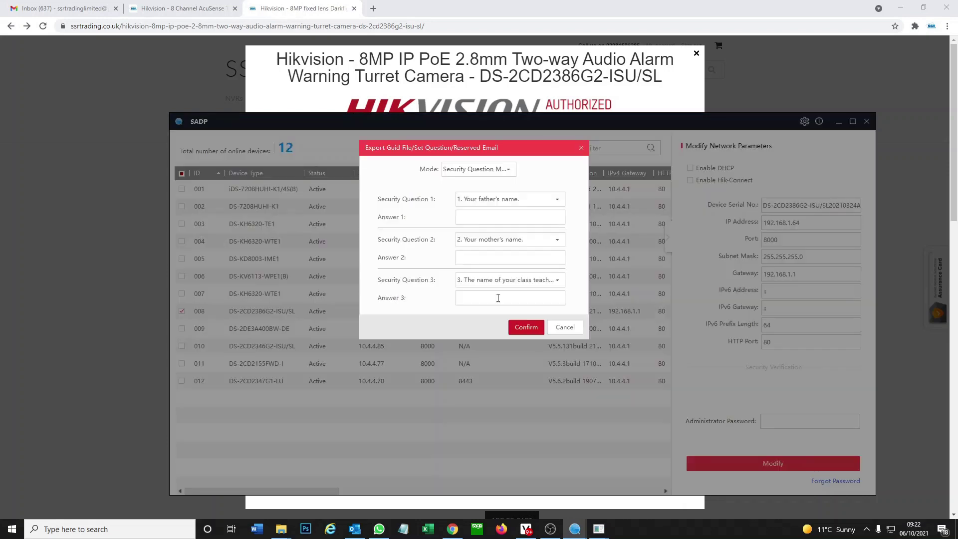
left_click(570, 328)
left_click(690, 168)
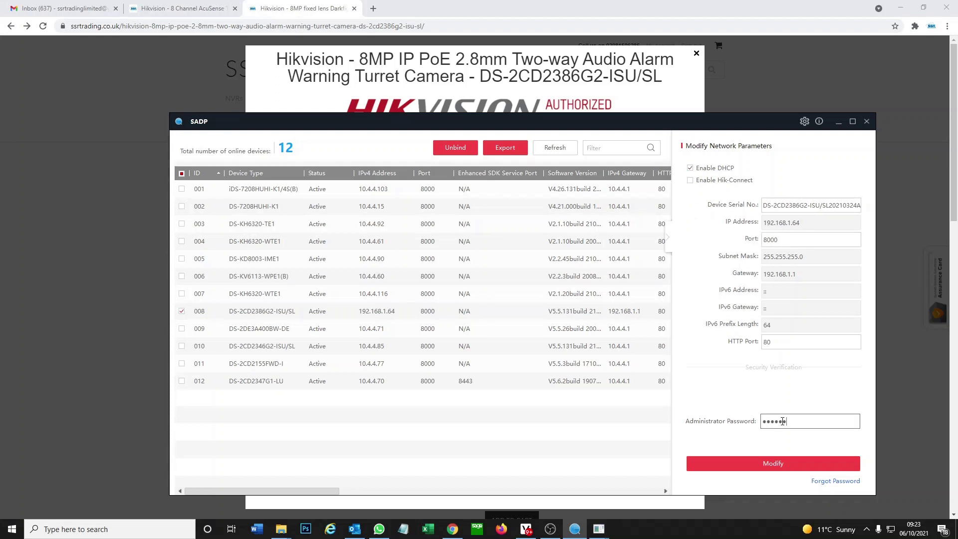
left_click(792, 463)
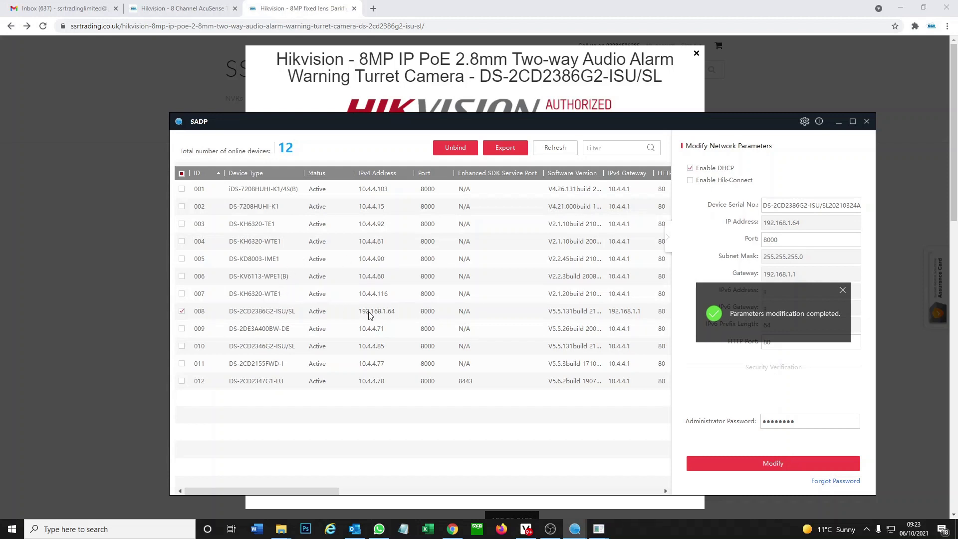
left_click(553, 148)
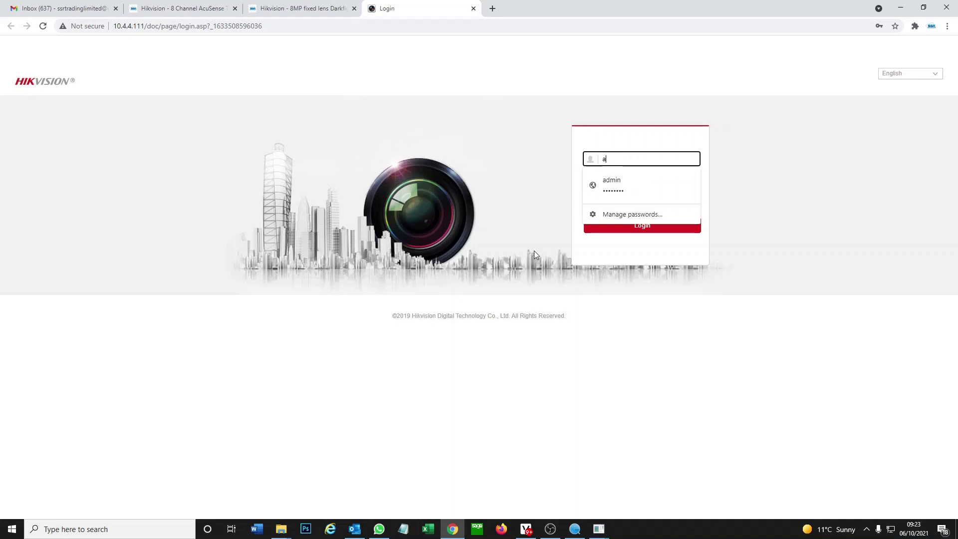
Step: Sign in to the camera's web interface with the saved admin login and open Configuration
left_click(651, 181)
left_click(636, 228)
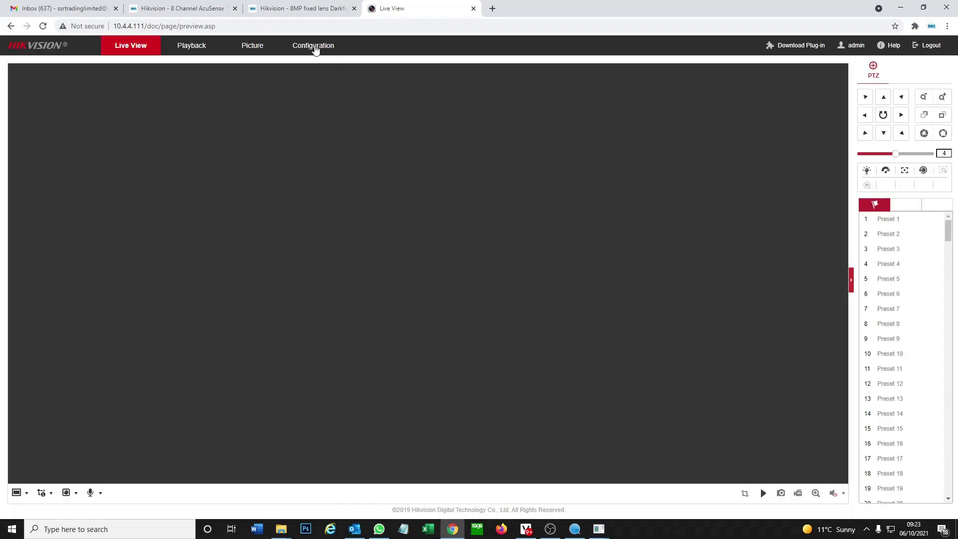
left_click(315, 46)
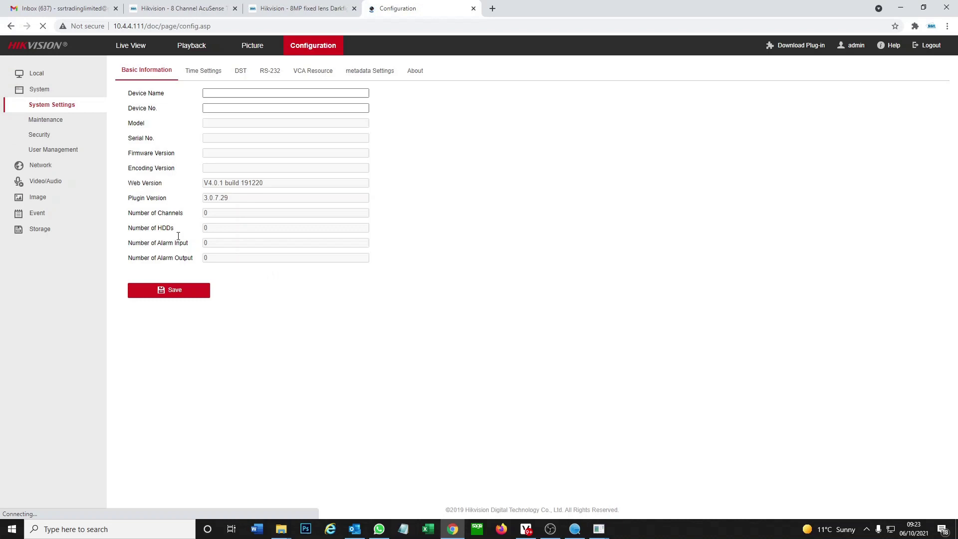
Step: Sync the camera clock with the computer time and save the time settings
left_click(206, 74)
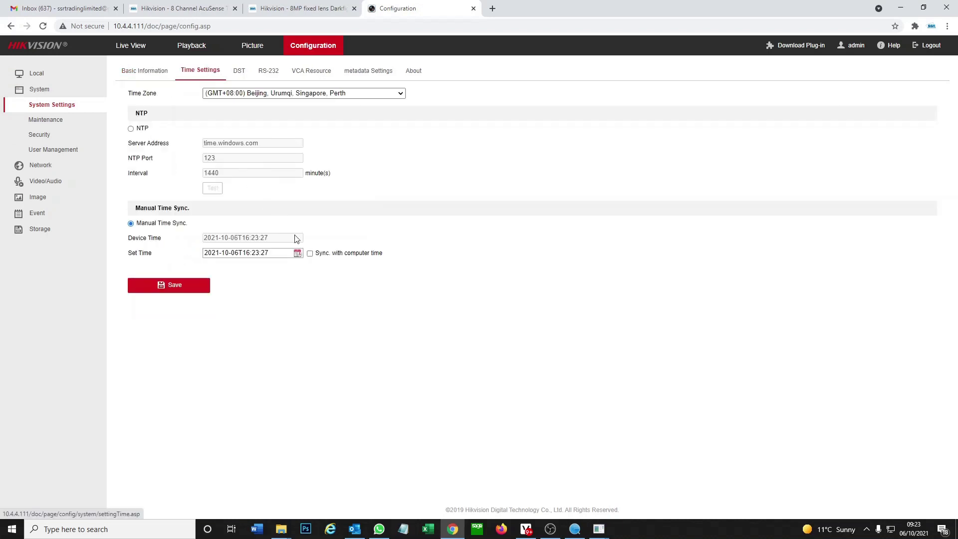
left_click(310, 254)
left_click(201, 289)
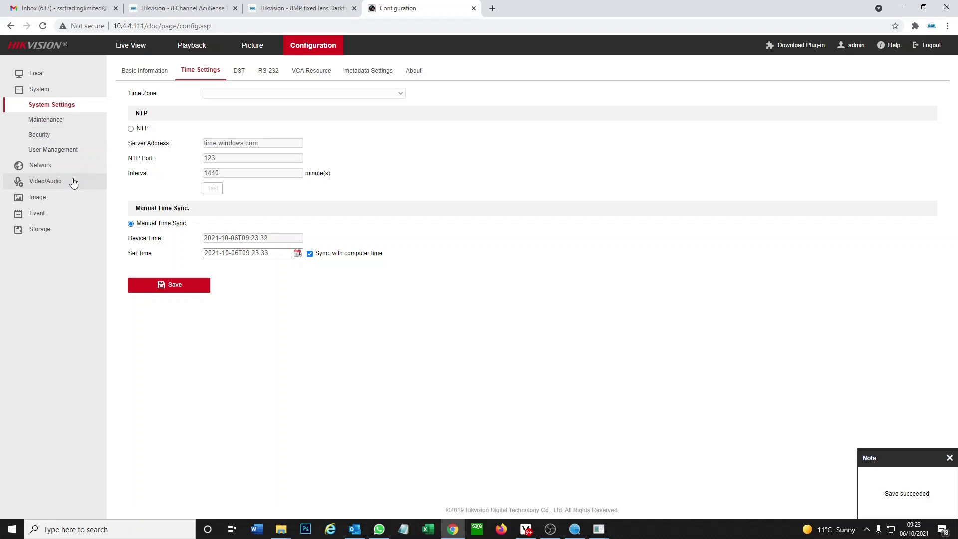
left_click(73, 182)
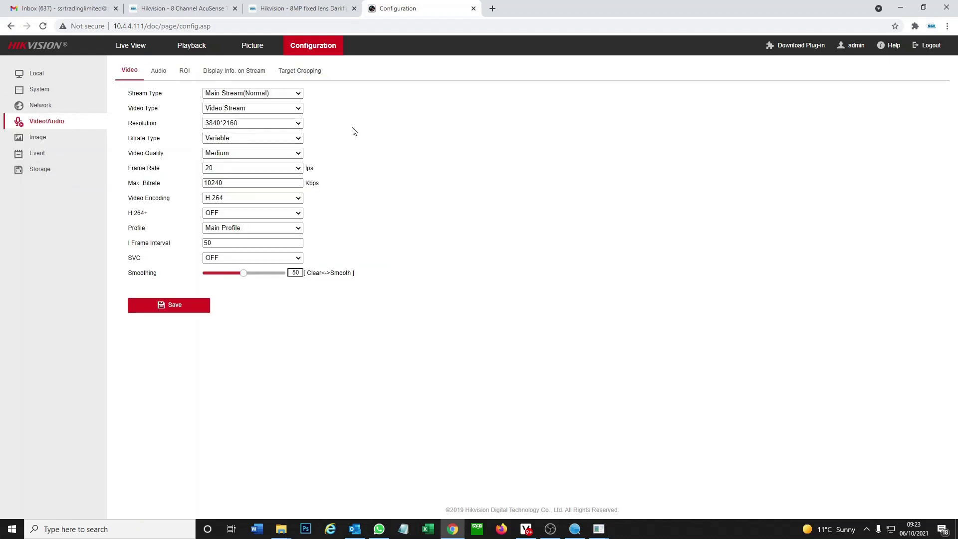
Step: Set the main stream's video type to include audio
left_click(221, 110)
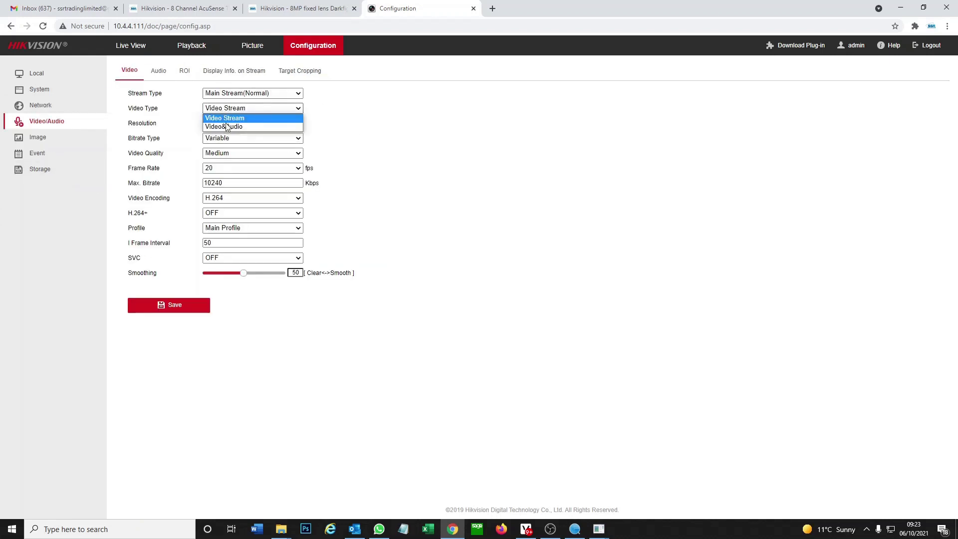
left_click(227, 127)
left_click(227, 127)
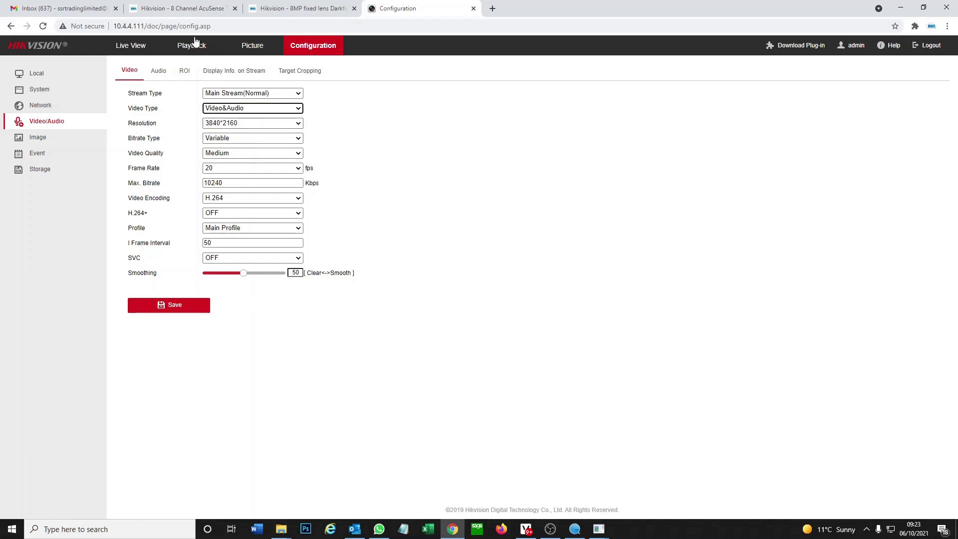
left_click(235, 94)
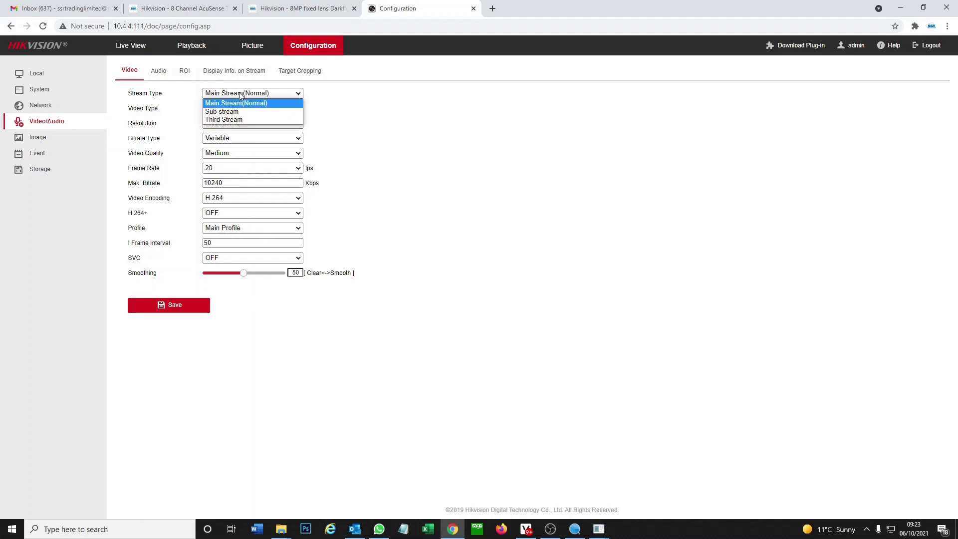
left_click(248, 155)
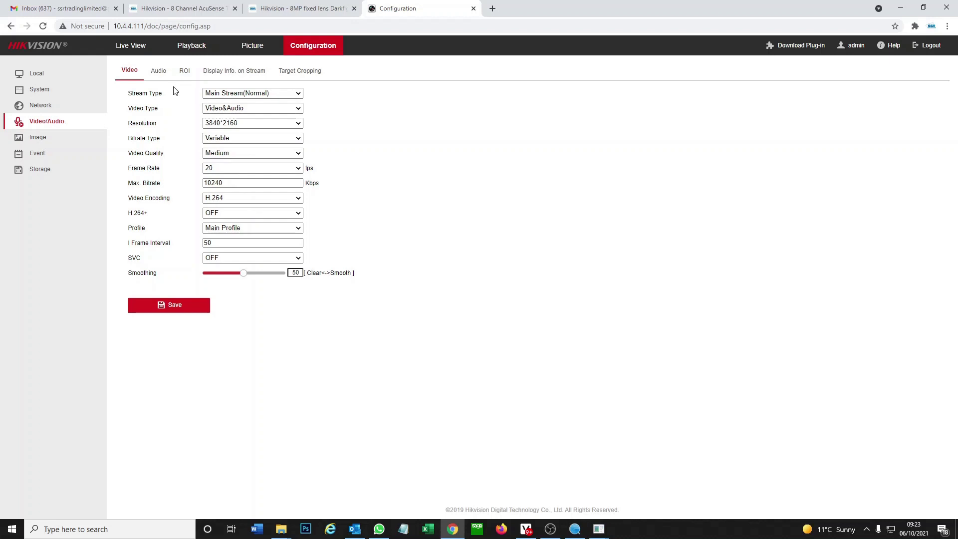
Step: Set audio encoding to G.711ulaw and input volume to 100, then save
left_click(165, 75)
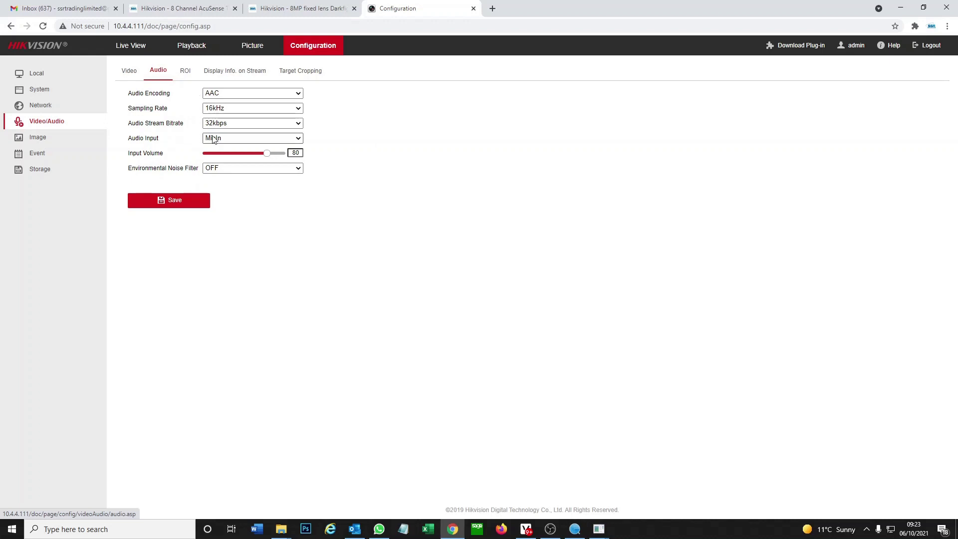
left_click(229, 95)
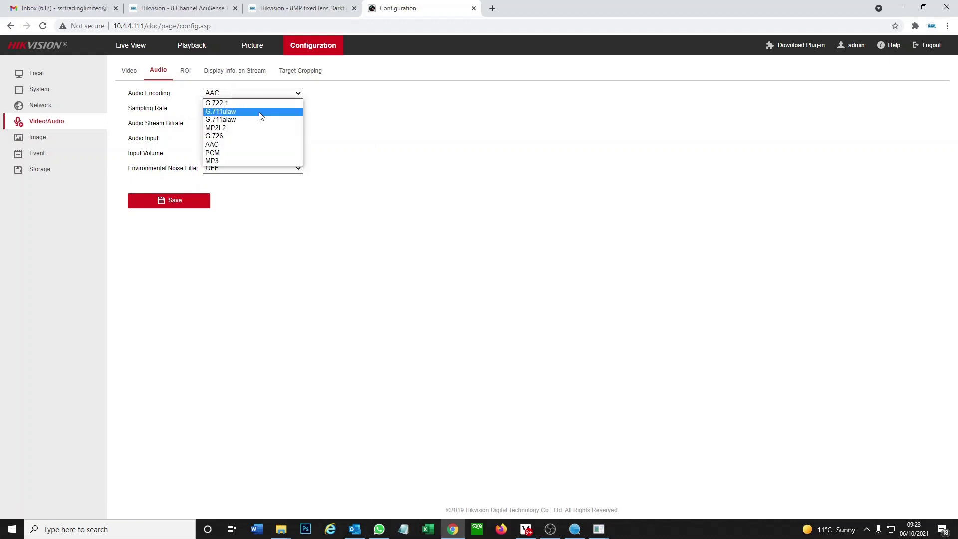
left_click(260, 116)
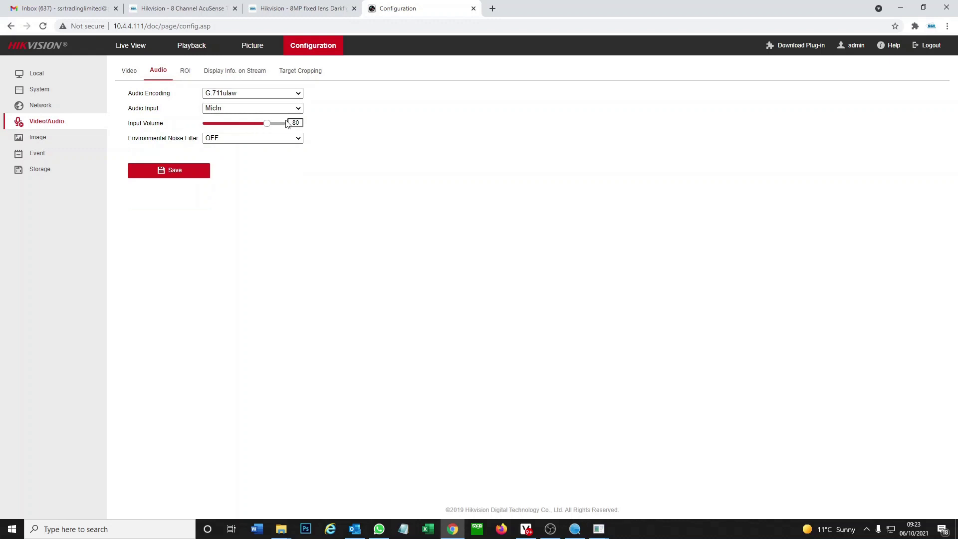
left_click_drag(269, 124, 283, 123)
left_click(189, 172)
left_click(173, 179)
Step: Look up the DVR's address 10.4.4.103 in SADP and open its login page
left_click(574, 530)
left_click(264, 195)
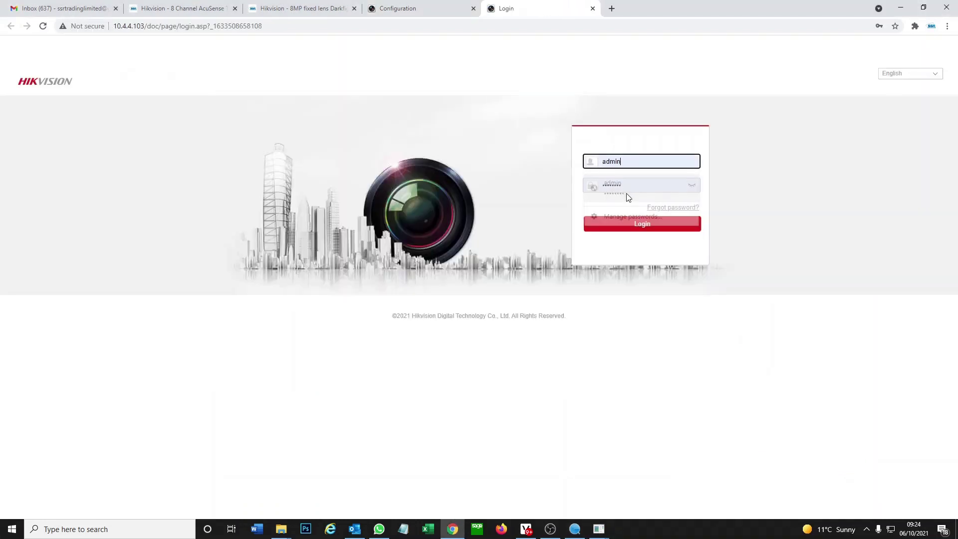
left_click(641, 224)
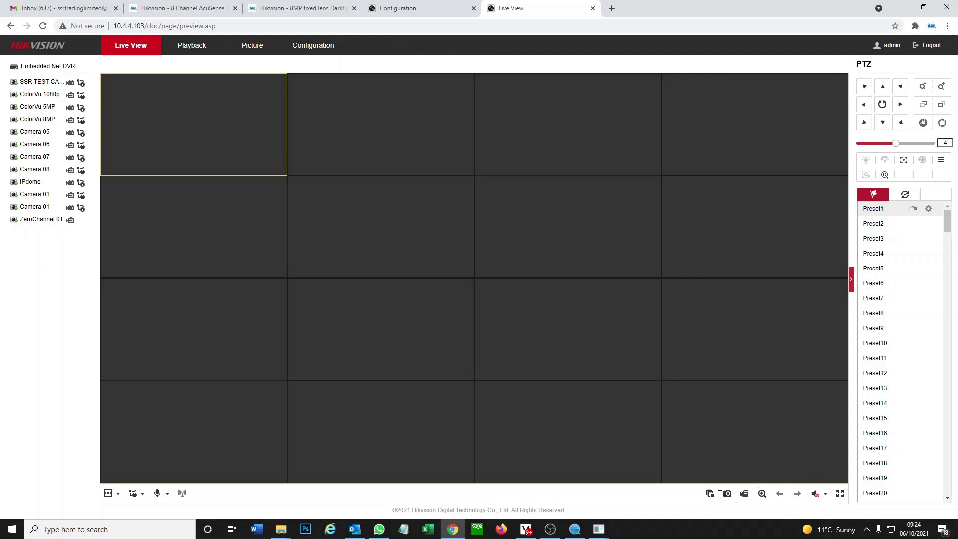
Step: Reopen the DVR page in IE Tab and log in as admin
left_click(915, 26)
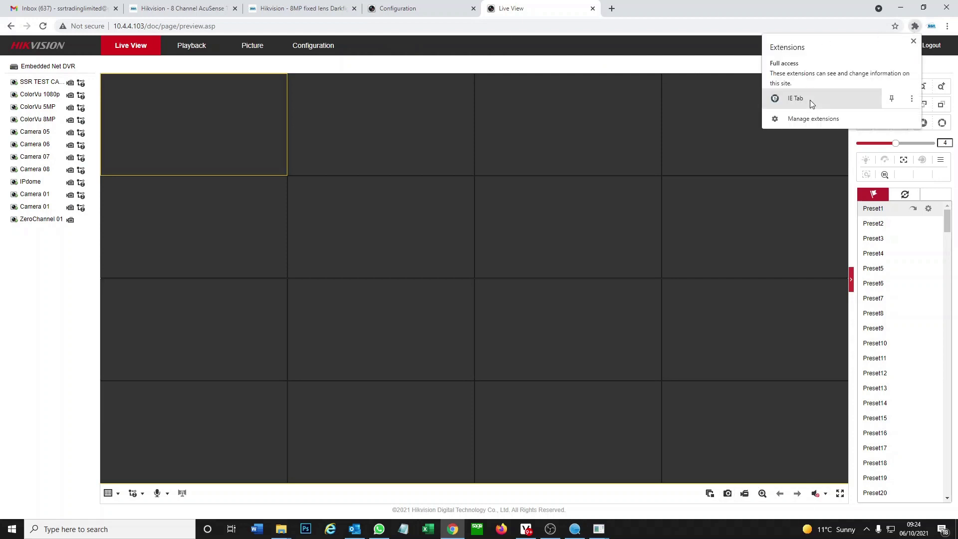
left_click(798, 99)
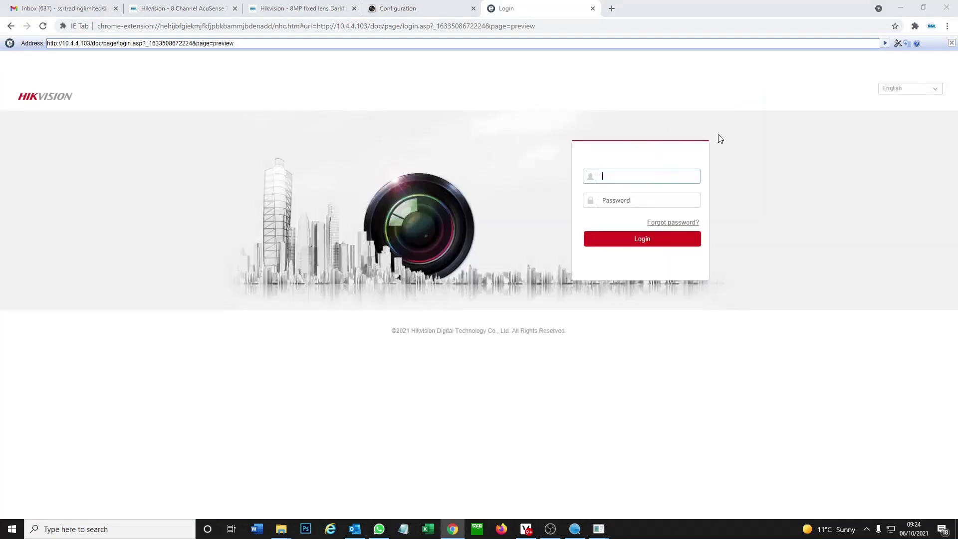
type("n")
key("Tab")
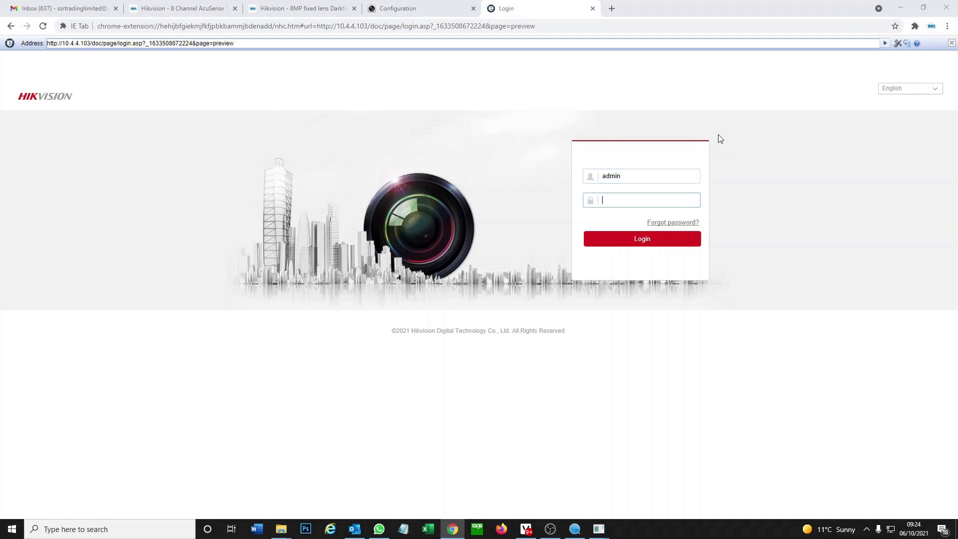
type("********")
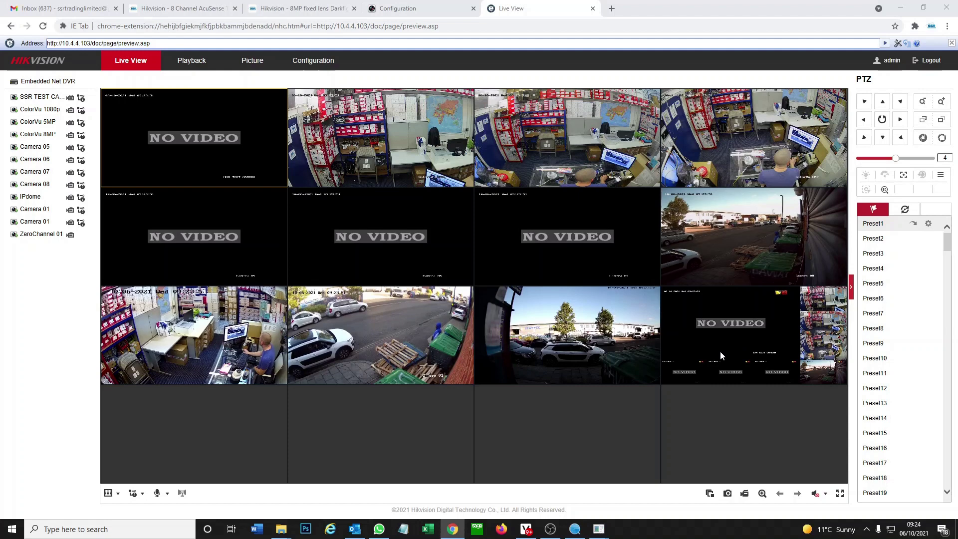
Step: Select the four camera tiles in the third row of the live view
left_click(262, 339)
left_click(299, 324)
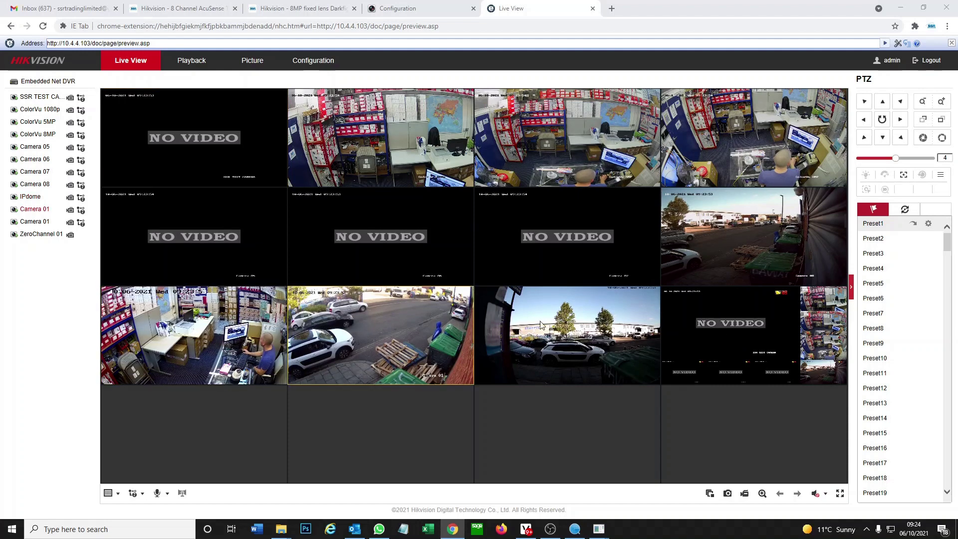
left_click(566, 335)
left_click(717, 343)
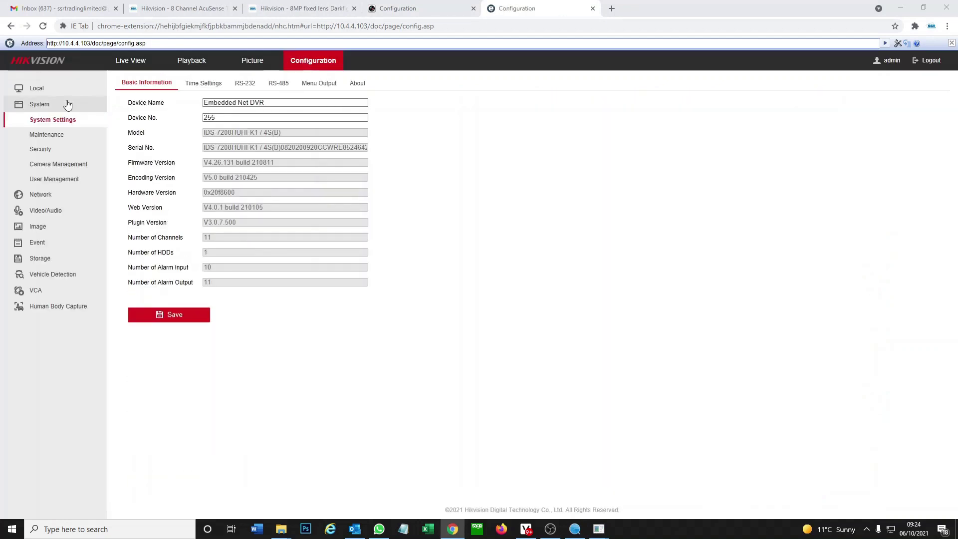
Step: Open Camera Management's IP Camera list and start adding a new camera
left_click(83, 165)
left_click(201, 81)
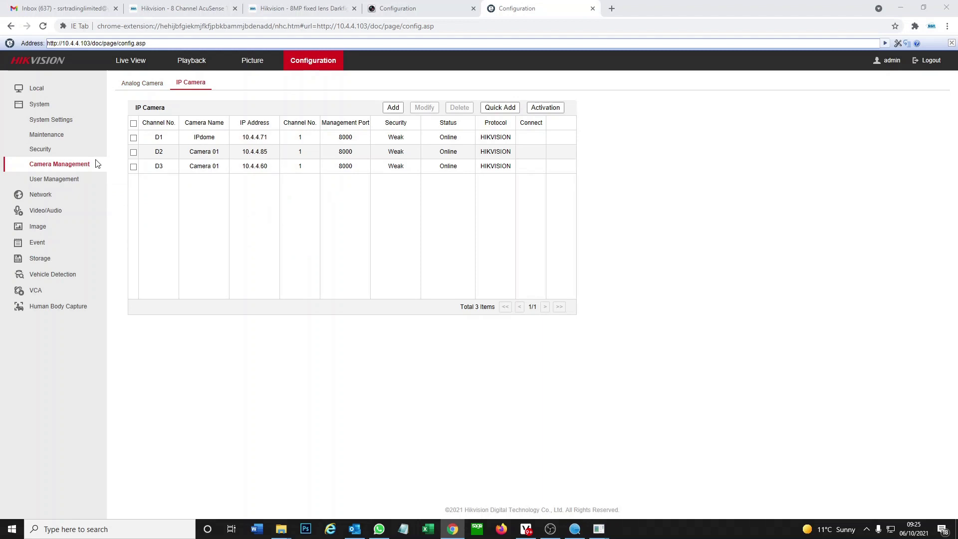
left_click(394, 108)
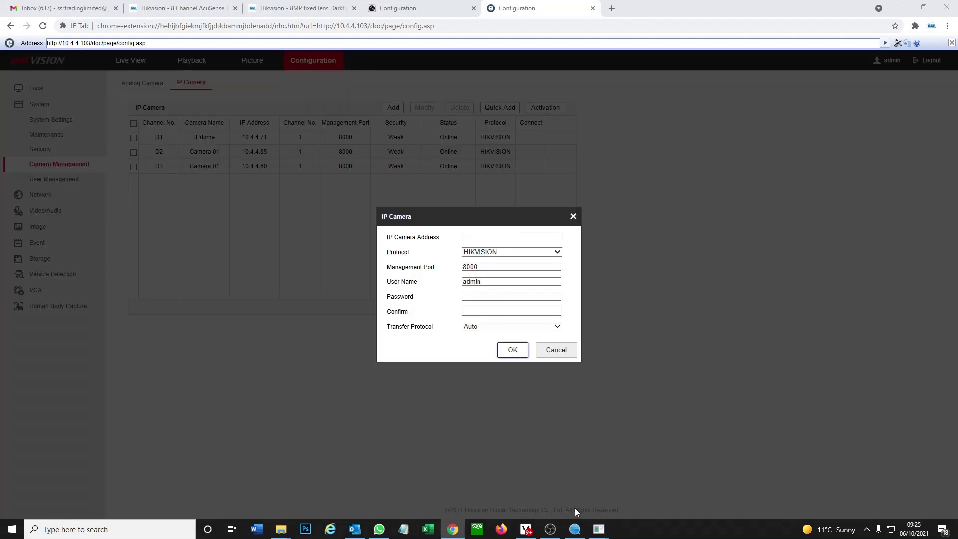
Step: Check the two-way audio camera's IP address in SADP
left_click(575, 528)
left_click(323, 314)
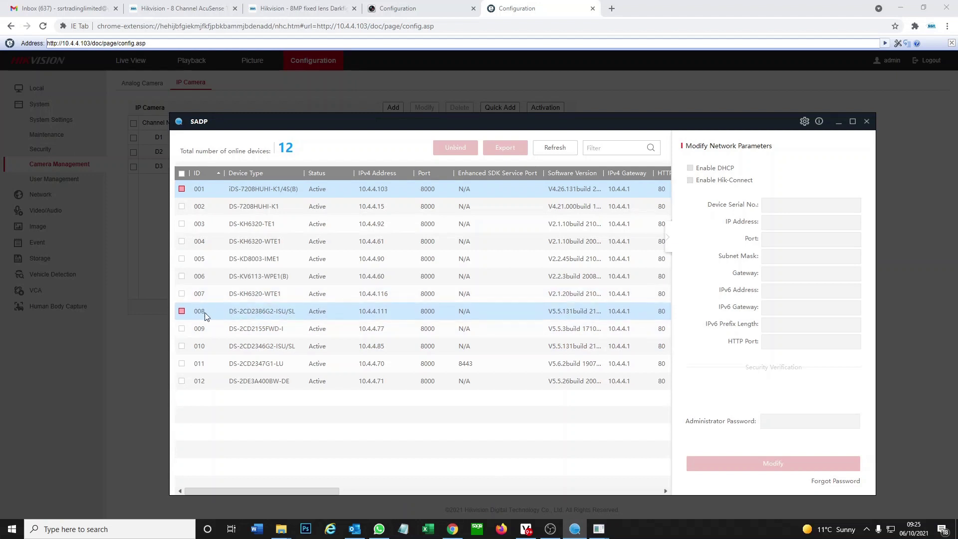
left_click(182, 312)
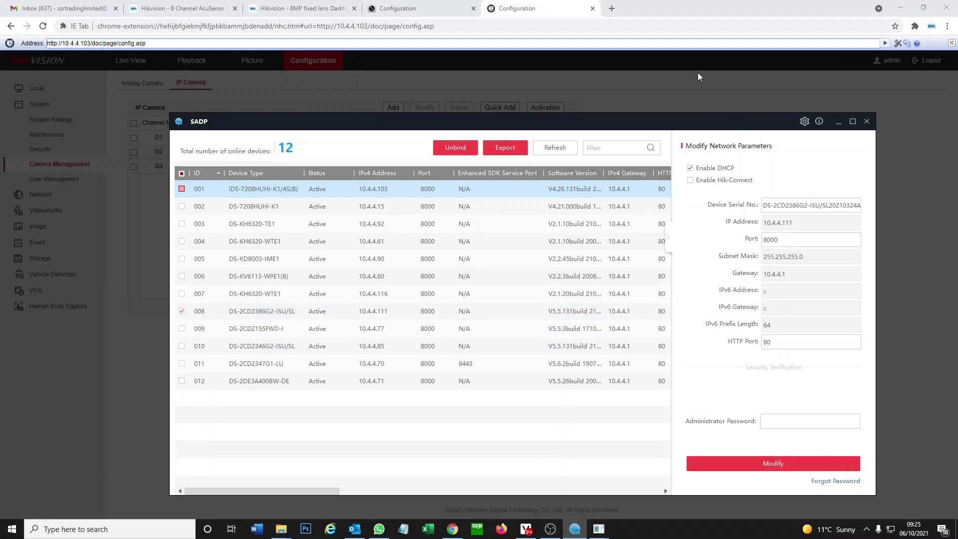
Step: Add the camera at 10.4.4.111 to the DVR with its password entered and confirmed
left_click(493, 4)
left_click(486, 236)
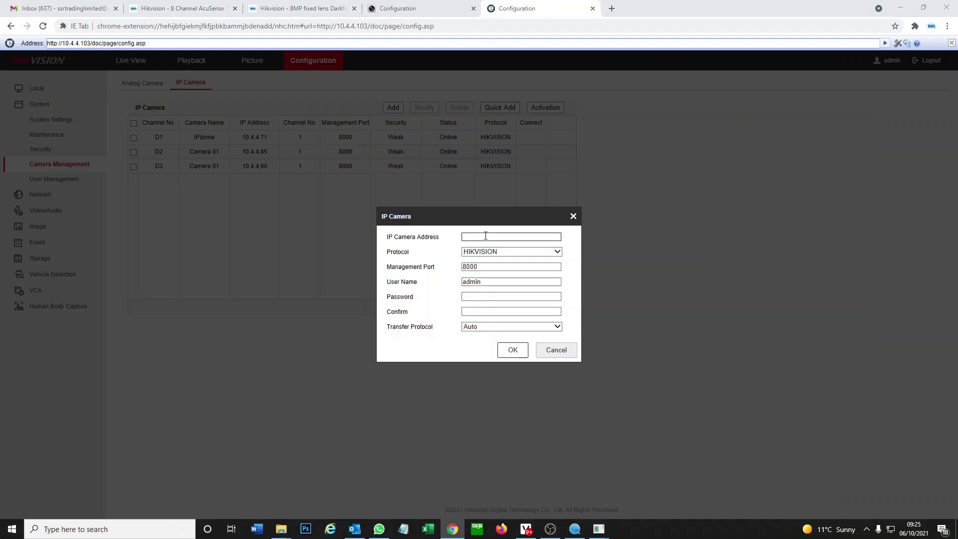
type("10.4.4.111")
left_click(501, 299)
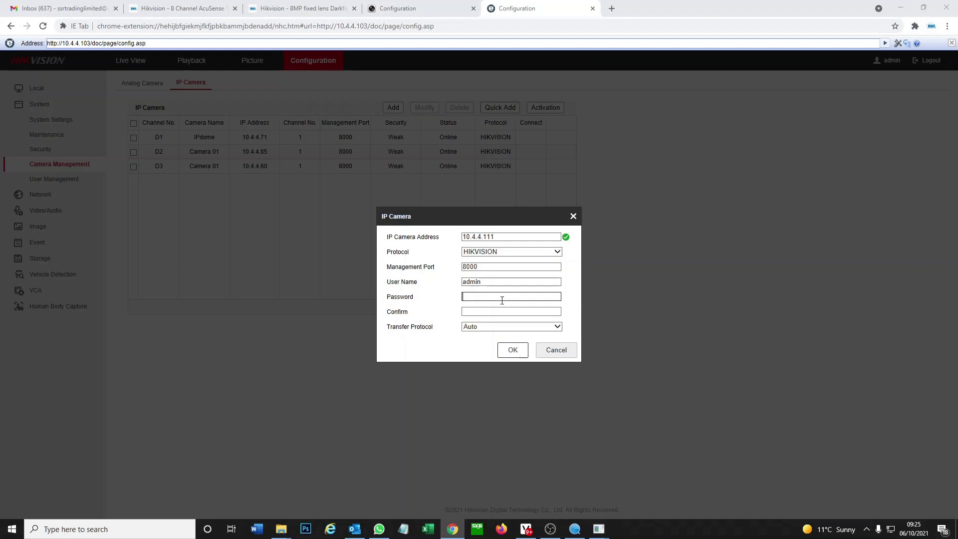
type("•••••••••")
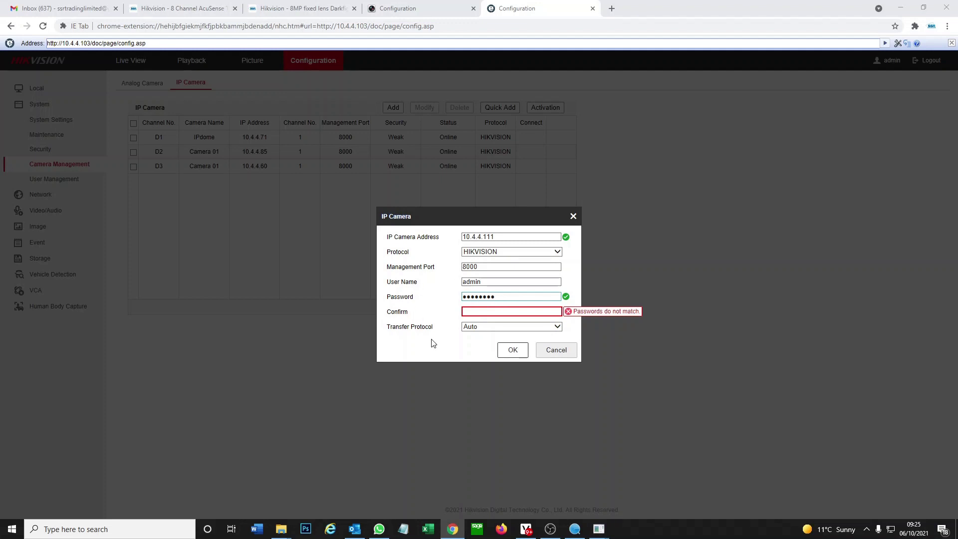
left_click(480, 312)
type("••••••••")
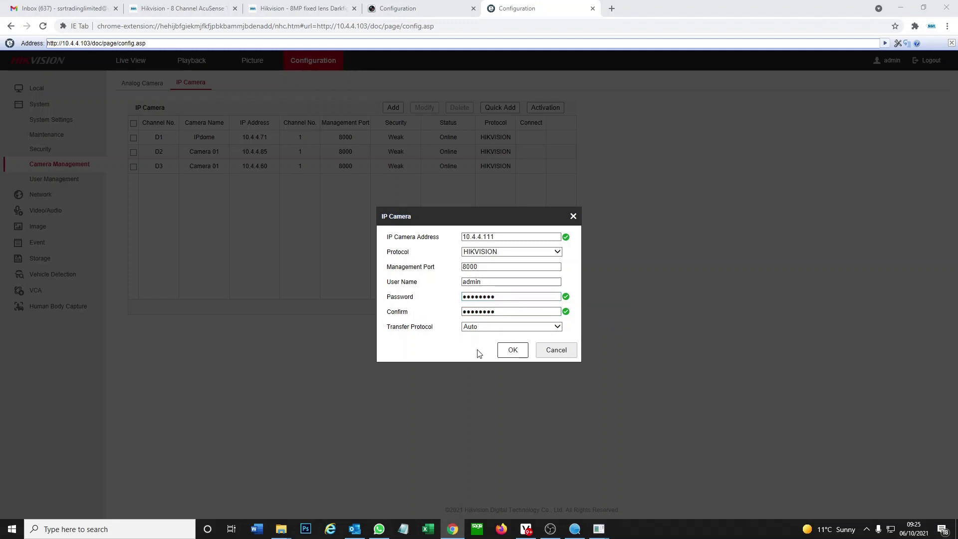
left_click(513, 351)
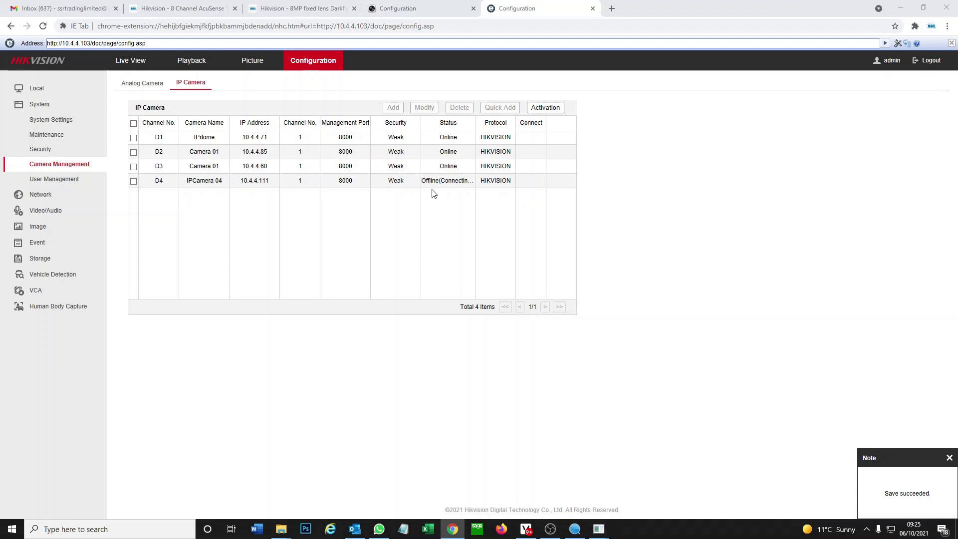
Step: Select new camera D4, check its live feed, then return to the camera's product page
left_click(447, 181)
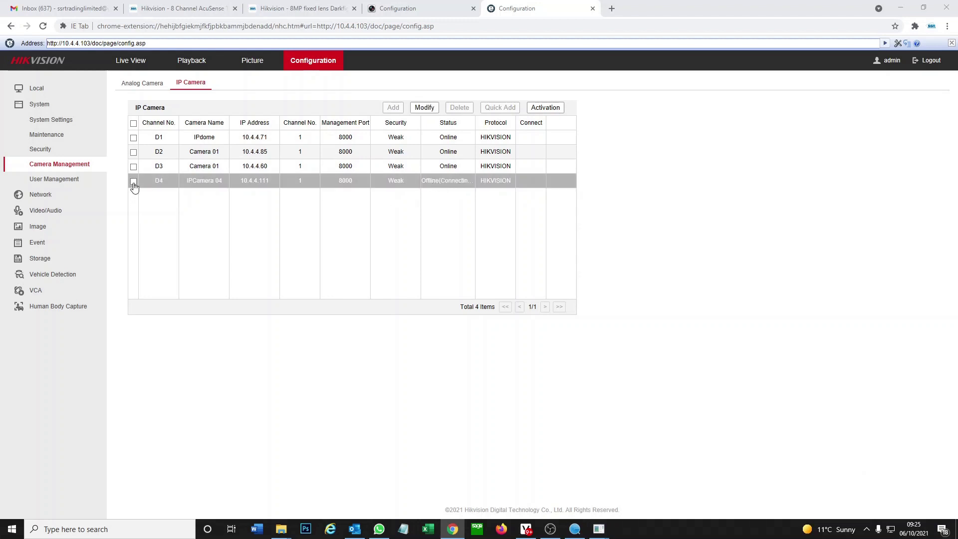
left_click(131, 61)
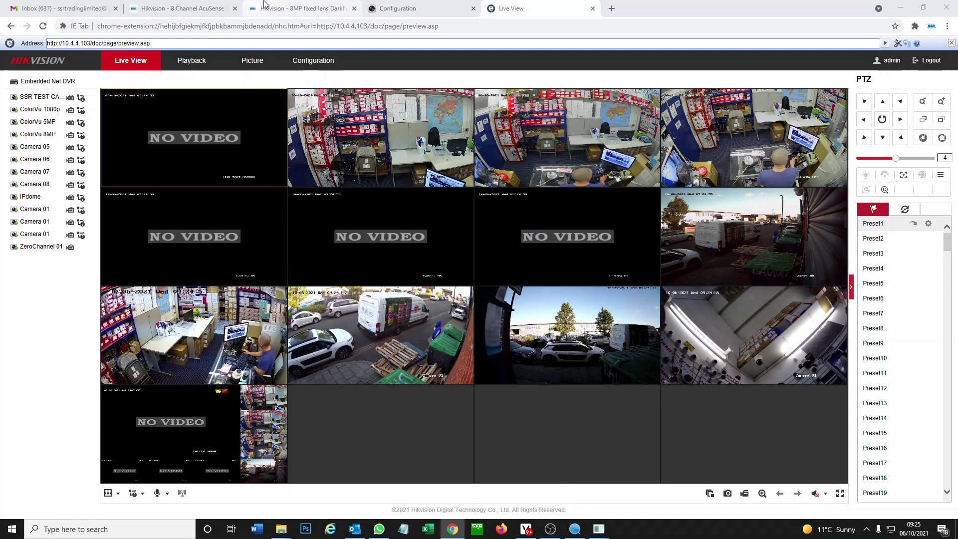
left_click(299, 8)
mouse_move(544, 524)
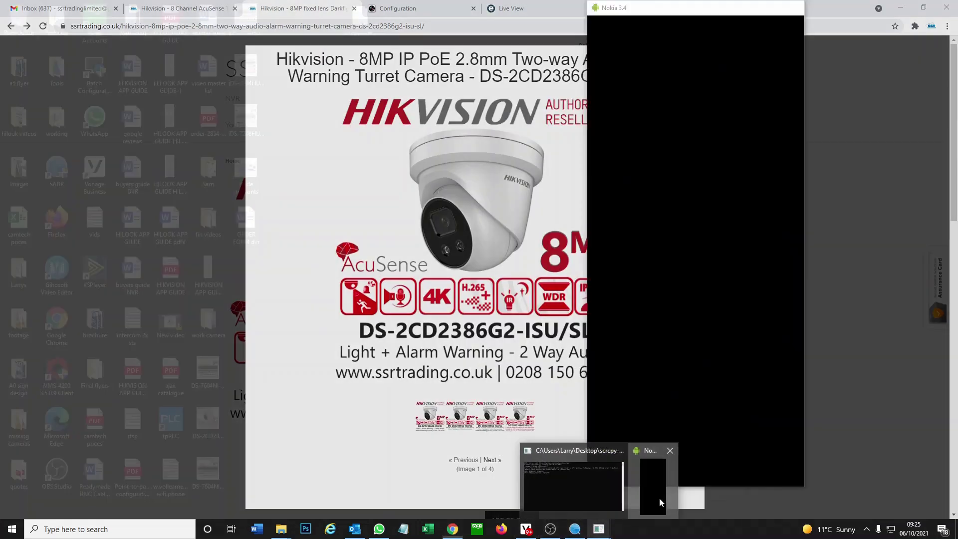
Step: Bring up the mirrored Nokia 3.4 screen to test the camera in Hik-Connect
left_click(659, 497)
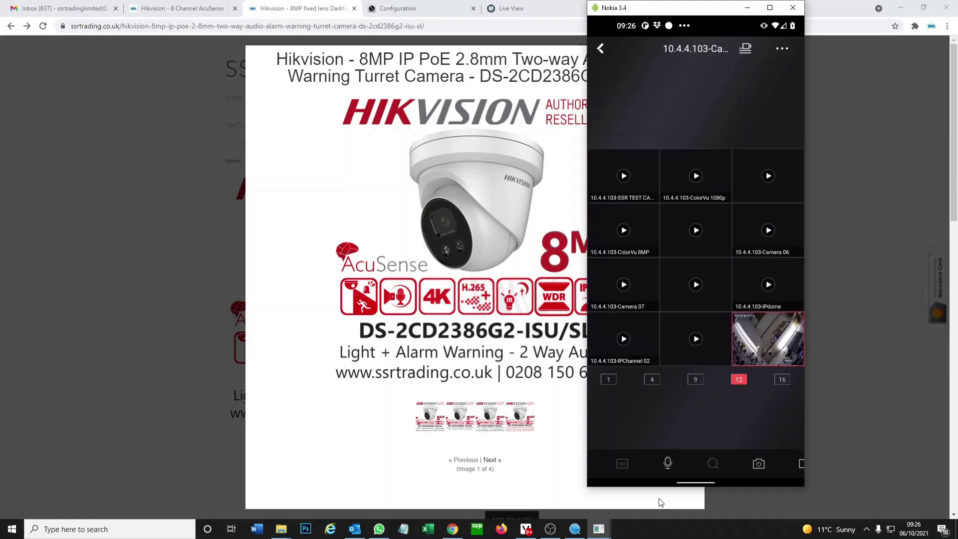
Step: Close the Nokia 3.4 phone mirror to reveal the DS-2CD2386G2-ISU/SL product image in Chrome
left_click(392, 264)
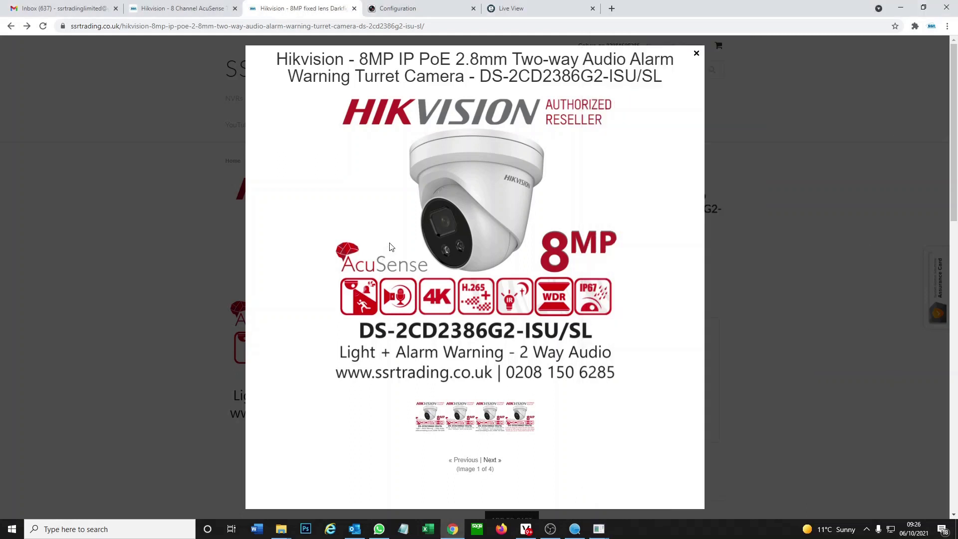